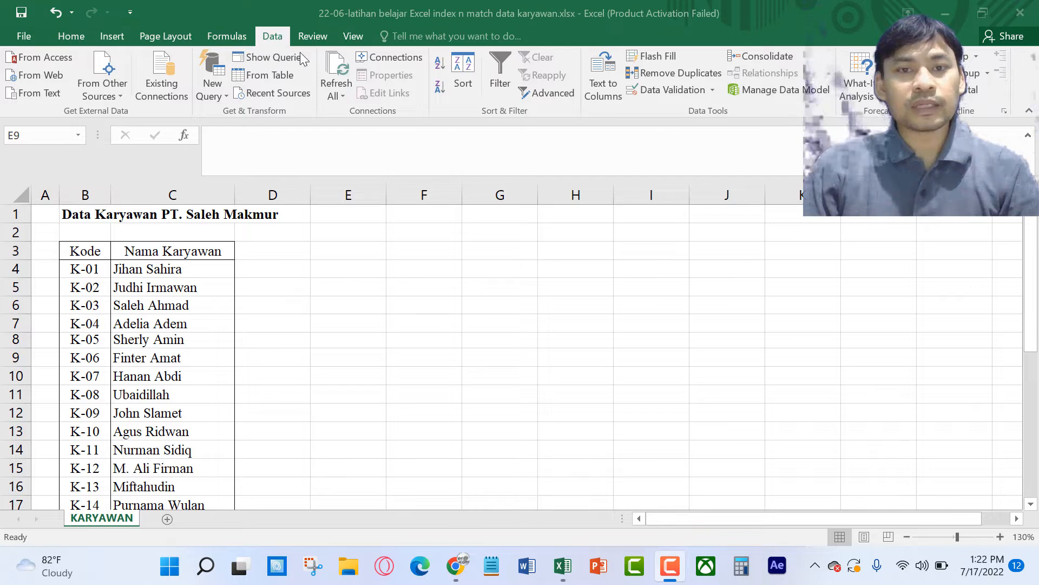
- Start a Text to Columns conversion of the employee names in C4:C23, keeping the Delimited data type
{"action": "left_click", "coordinate": [324, 352]}
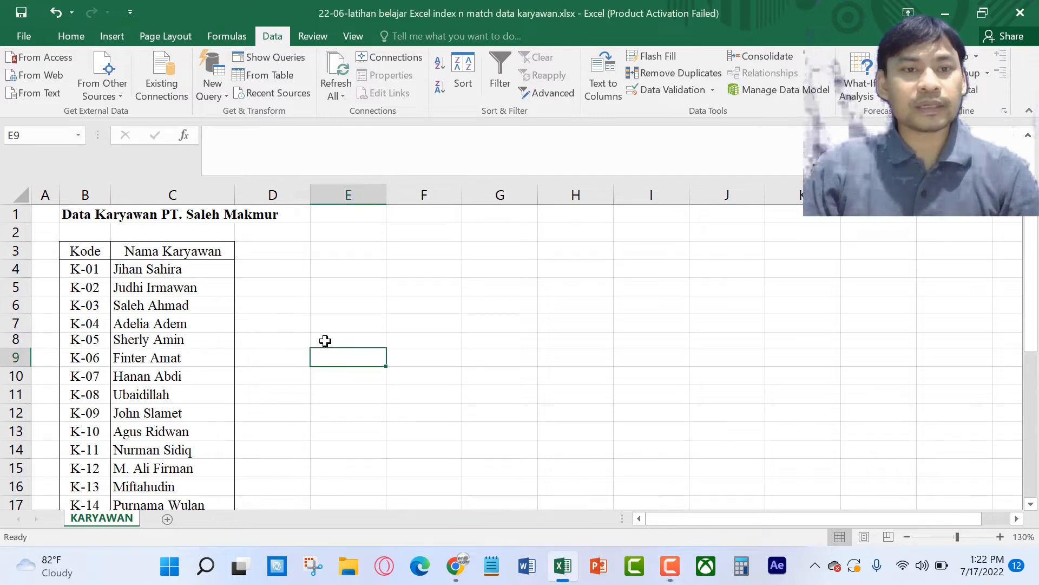
{"action": "left_click", "coordinate": [199, 270]}
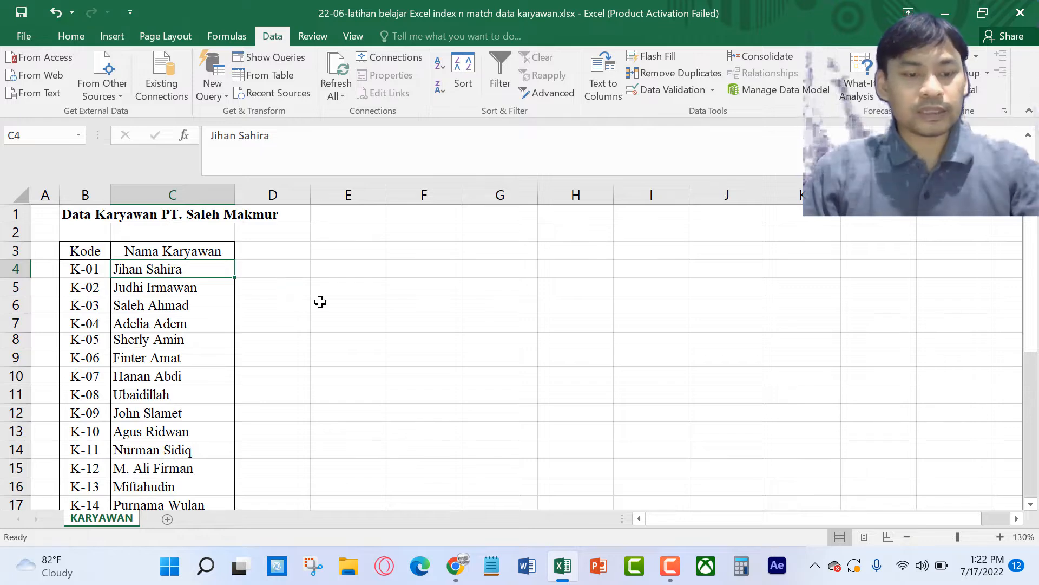
{"action": "key", "text": "ctrl+shift+Down"}
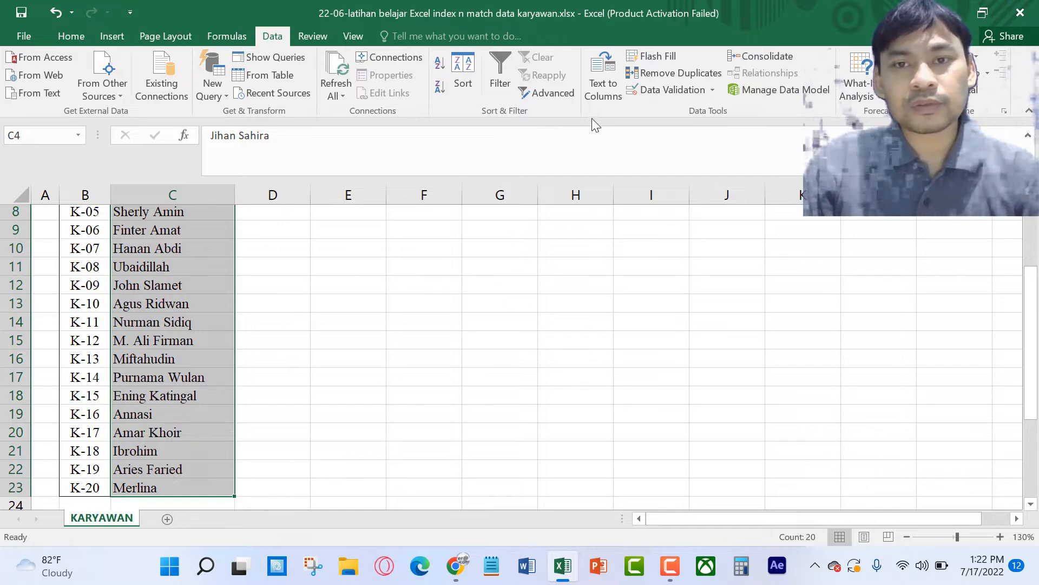
{"action": "left_click", "coordinate": [606, 89]}
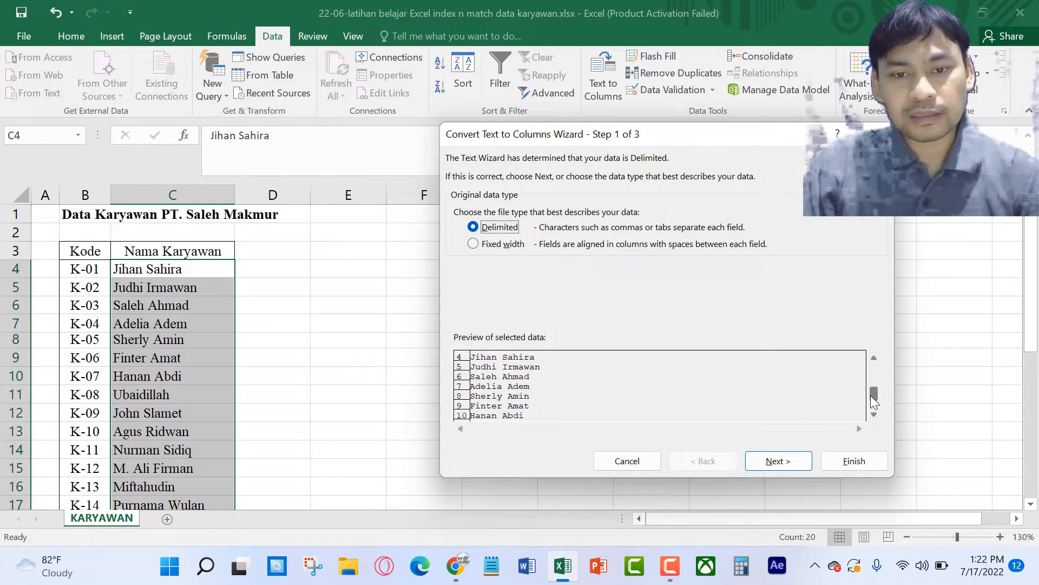
{"action": "scroll", "coordinate": [871, 422], "scroll_direction": "down", "scroll_amount": 5}
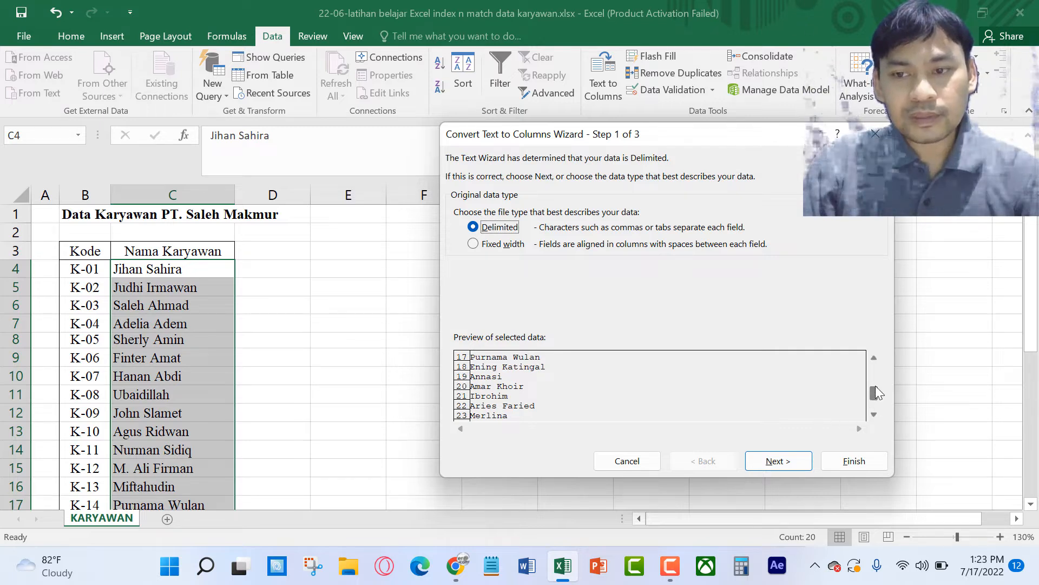
{"action": "scroll", "coordinate": [880, 357], "scroll_direction": "up", "scroll_amount": 5}
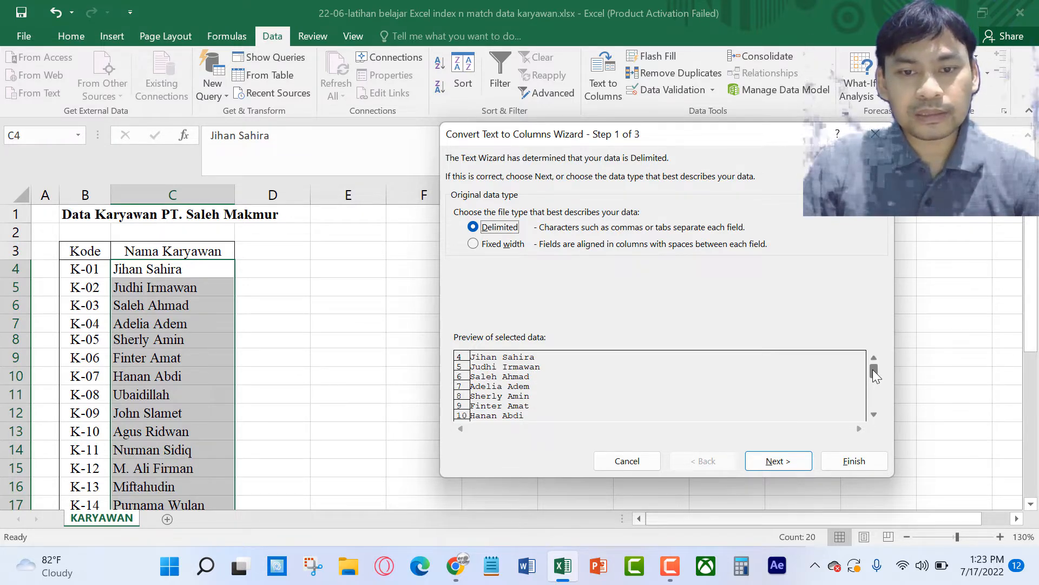
{"action": "left_click_drag", "start_coordinate": [875, 400], "coordinate": [875, 410]}
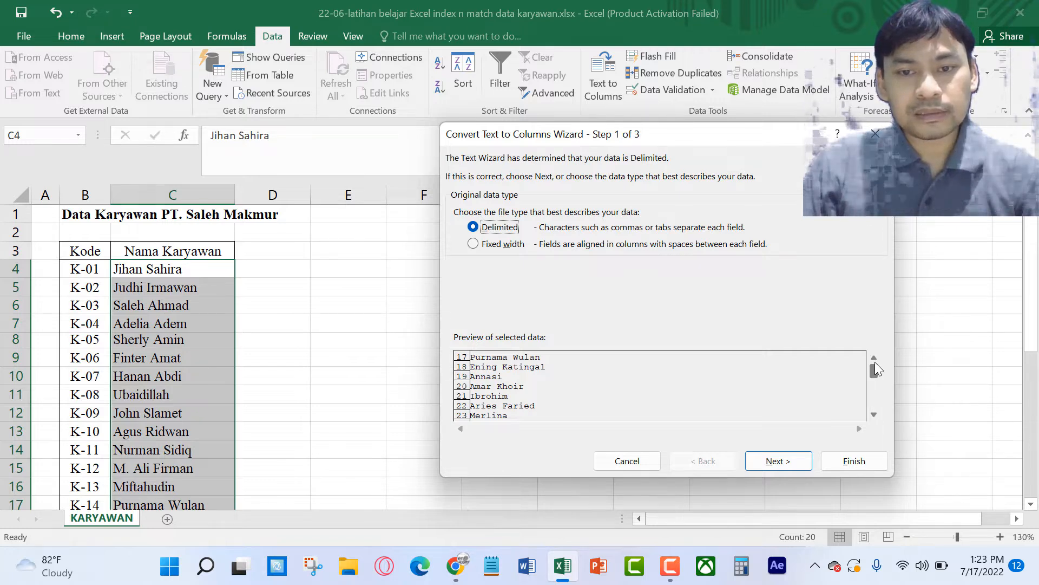
{"action": "left_click_drag", "start_coordinate": [874, 363], "coordinate": [875, 364]}
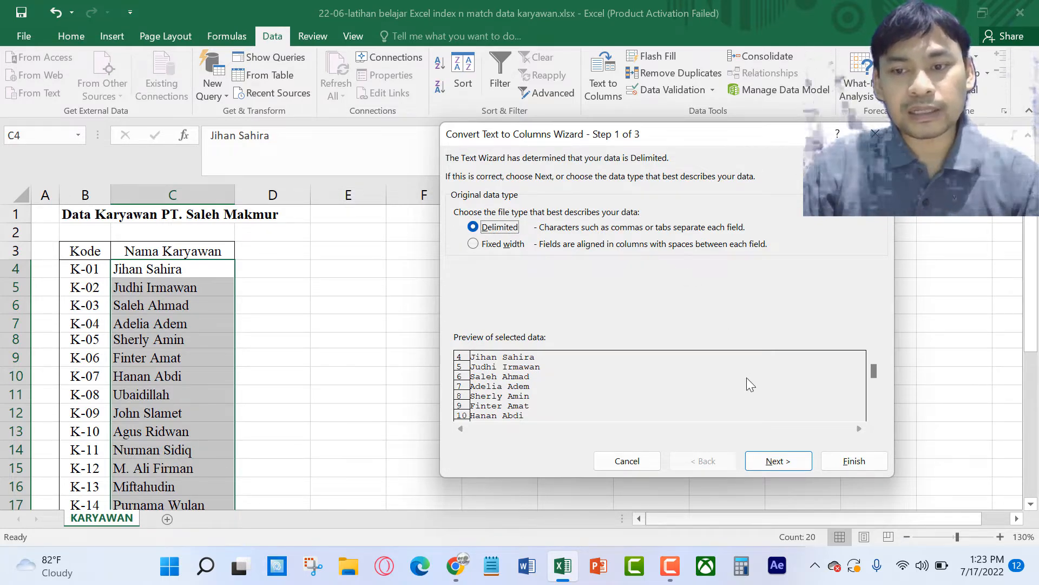
{"action": "left_click", "coordinate": [788, 464]}
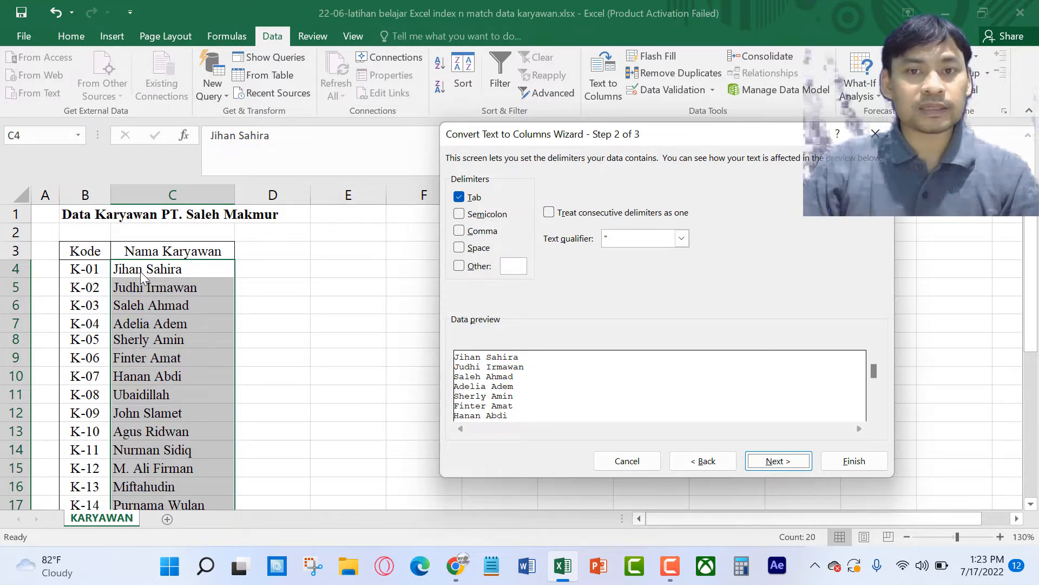
- Make Space the only delimiter for splitting the names, with Tab turned off, and continue to the column format settings
{"action": "left_click", "coordinate": [460, 249]}
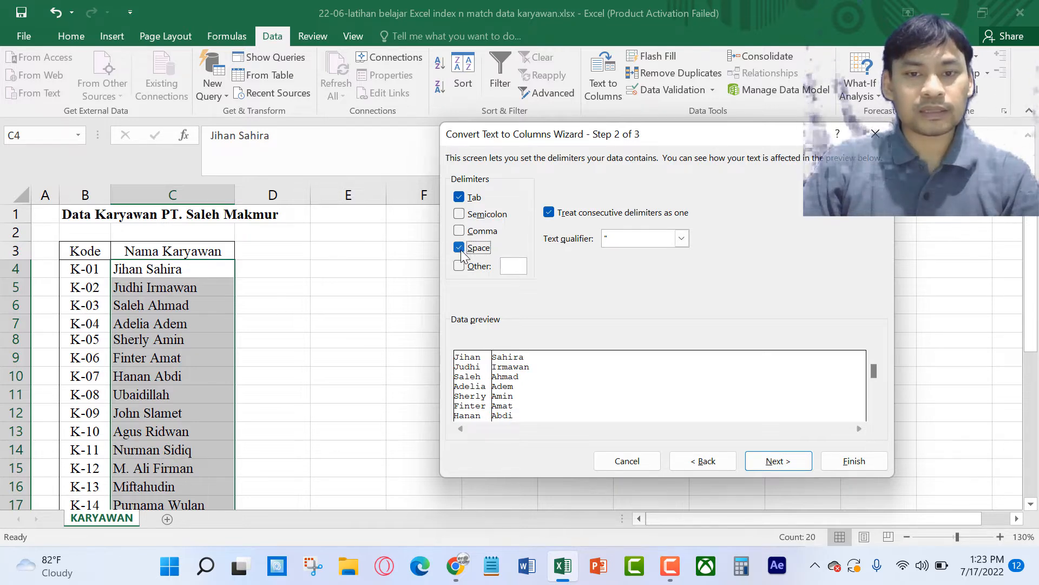
{"action": "left_click", "coordinate": [459, 197]}
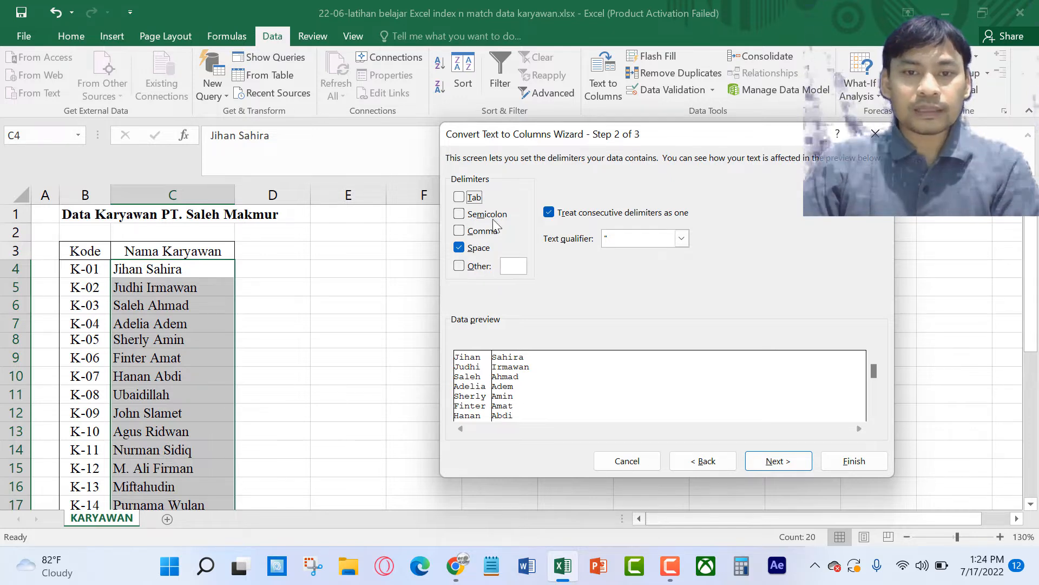
{"action": "left_click", "coordinate": [459, 248]}
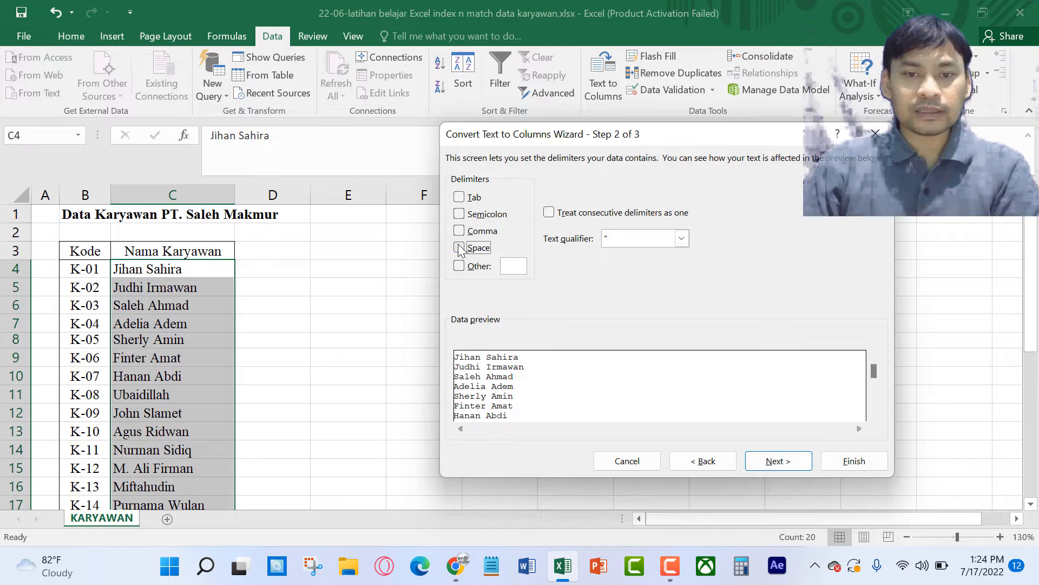
{"action": "left_click", "coordinate": [460, 248]}
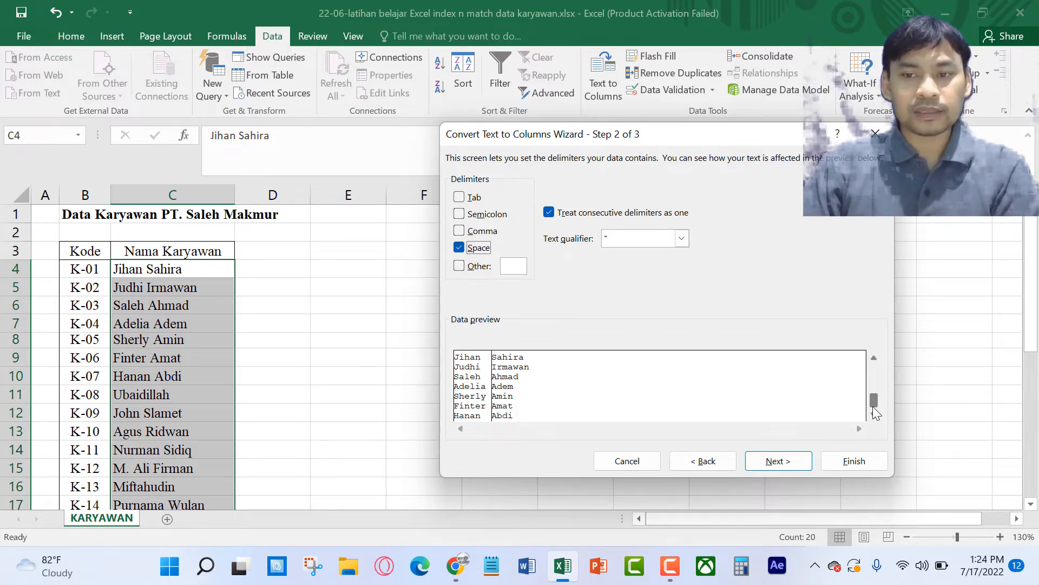
{"action": "scroll", "coordinate": [876, 413], "scroll_direction": "down", "scroll_amount": 4}
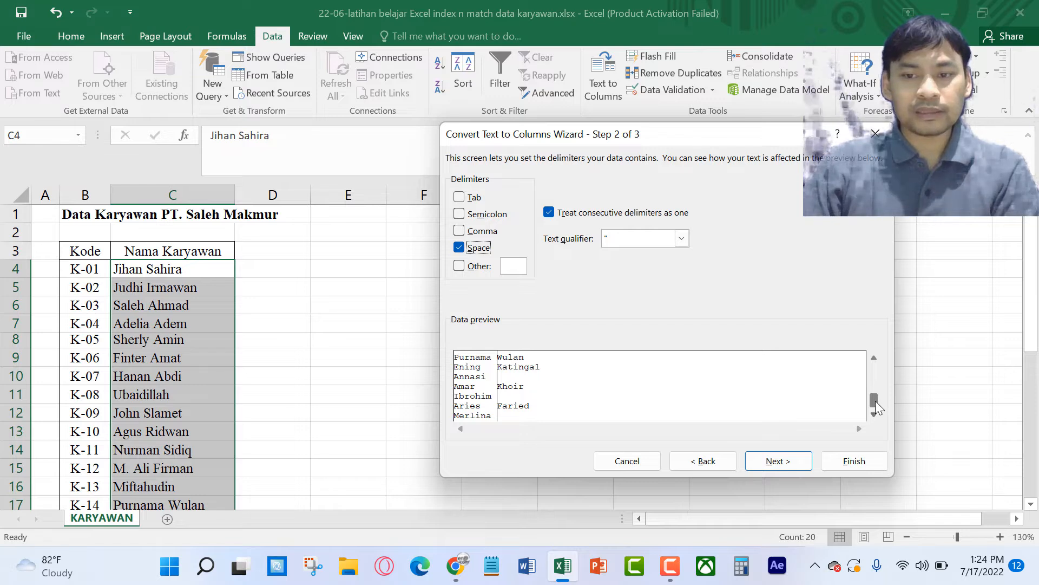
{"action": "scroll", "coordinate": [885, 360], "scroll_direction": "up", "scroll_amount": 4}
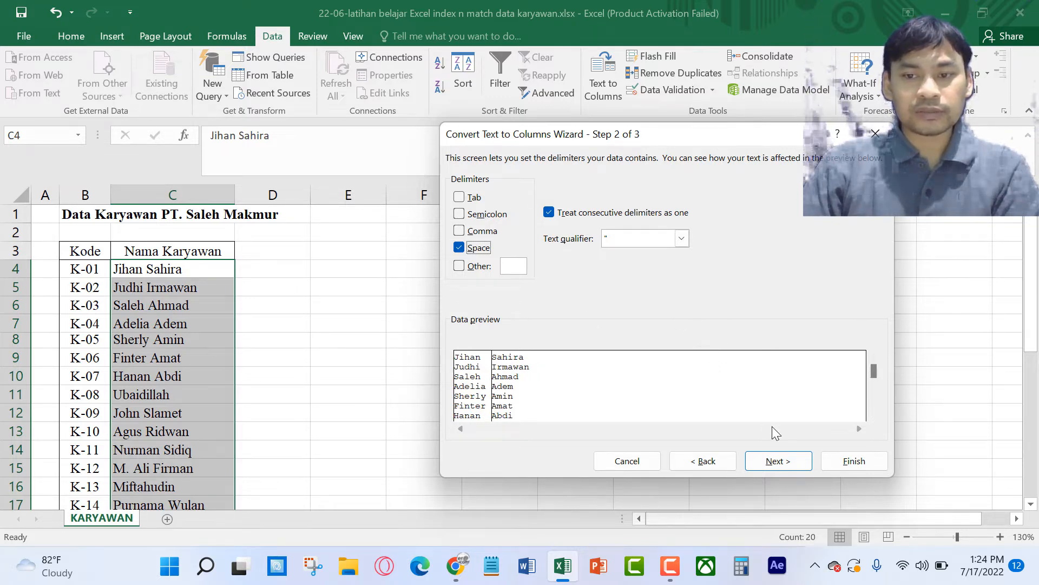
{"action": "left_click", "coordinate": [777, 462]}
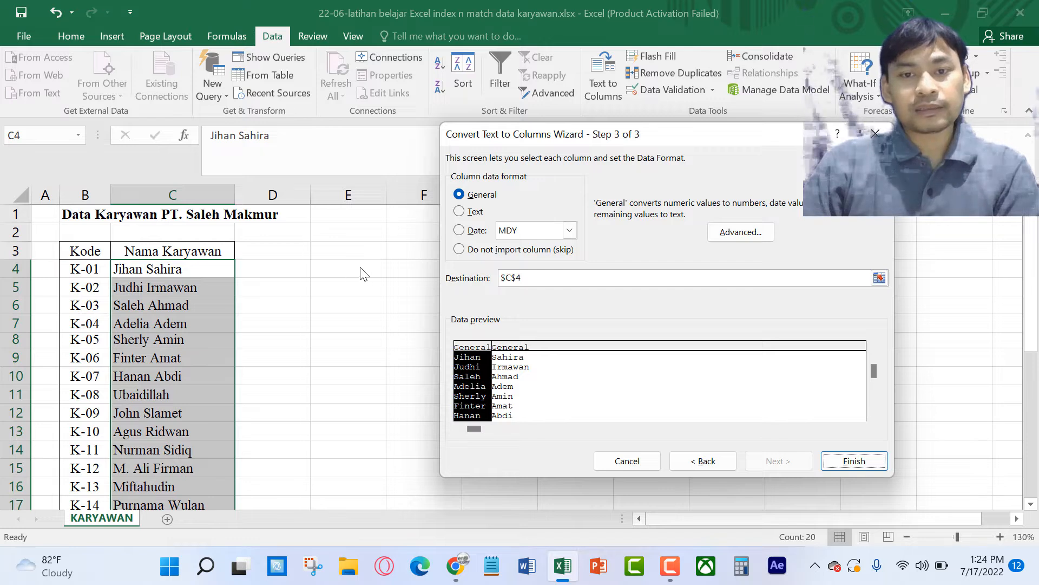
- Set the destination of the split names to $D$4 and complete the conversion
{"action": "left_click", "coordinate": [514, 278]}
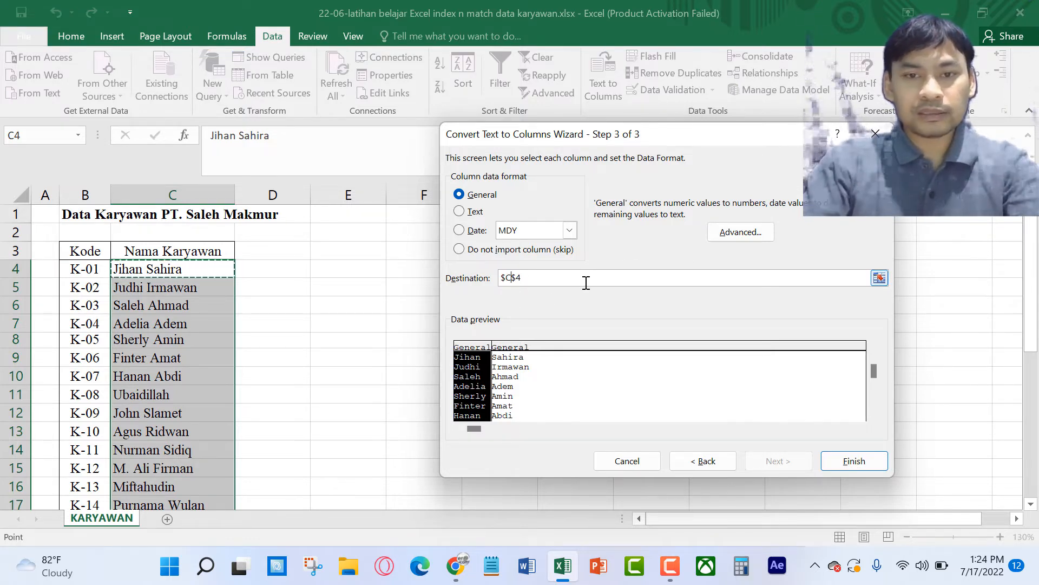
{"action": "key", "text": "BackSpace"}
{"action": "type", "text": "D"}
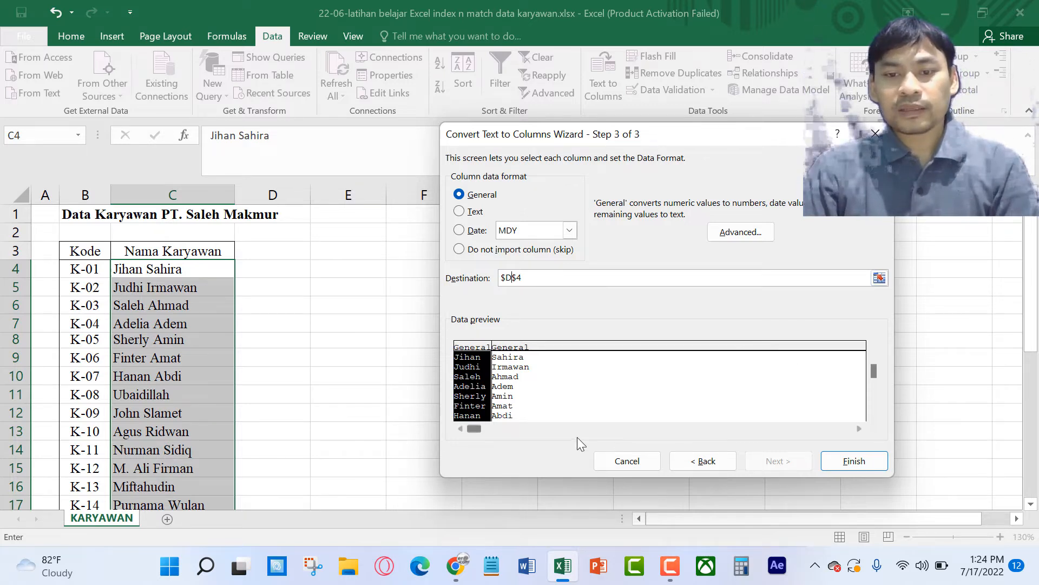
{"action": "left_click", "coordinate": [854, 461]}
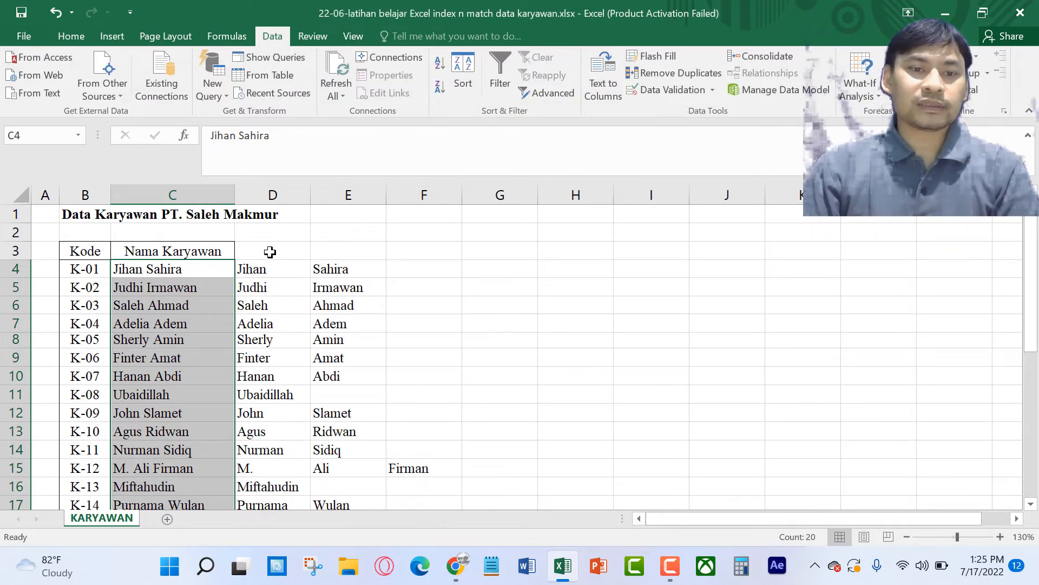
- Enter the headers Nama Depan, Nama Tengah and Nama Belakang in cells D3, E3 and F3
{"action": "left_click", "coordinate": [272, 251]}
{"action": "type", "text": "Nama Depan"}
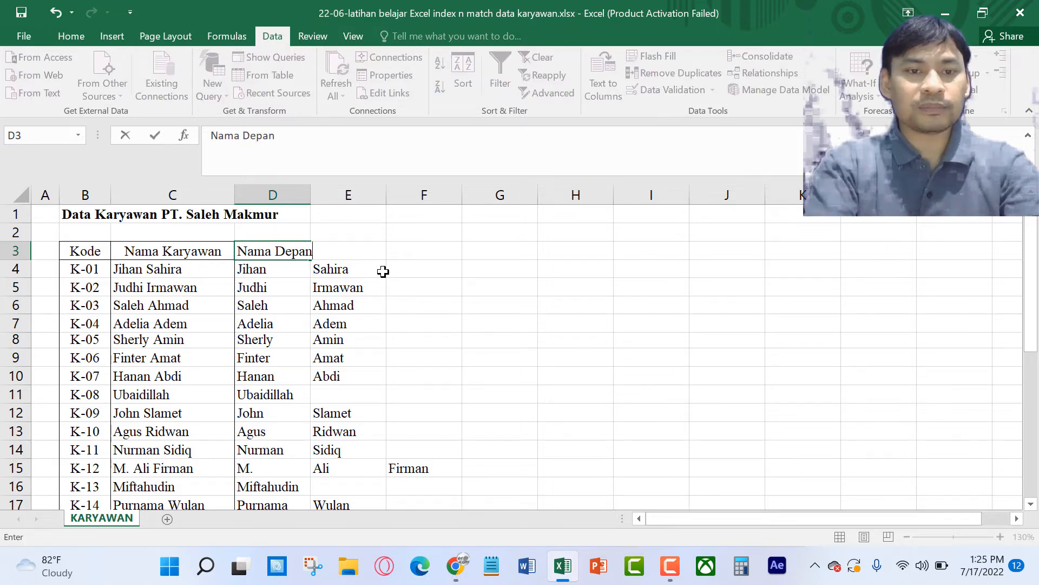
{"action": "key", "text": "Tab"}
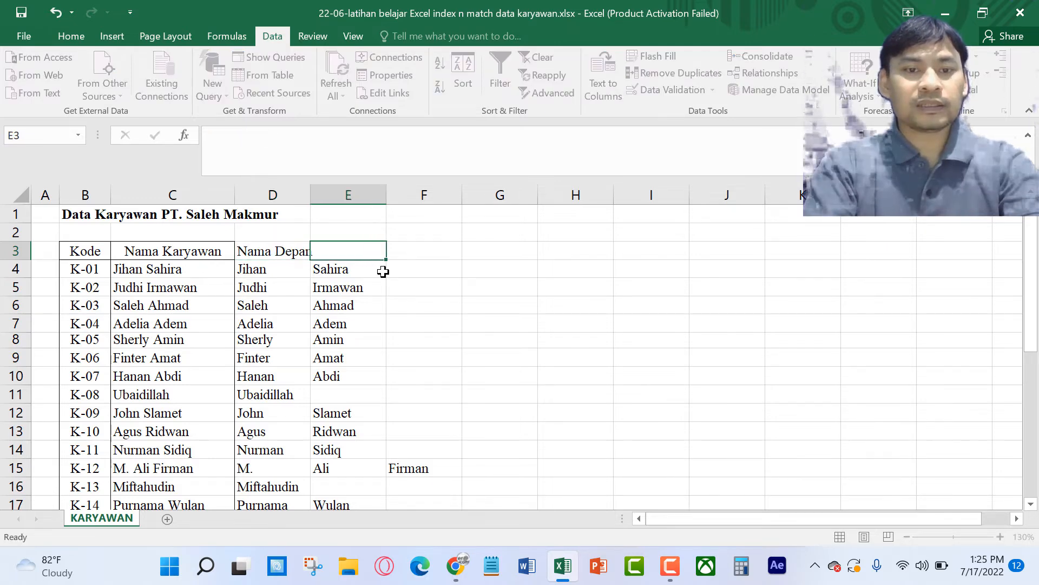
{"action": "type", "text": "Nam"}
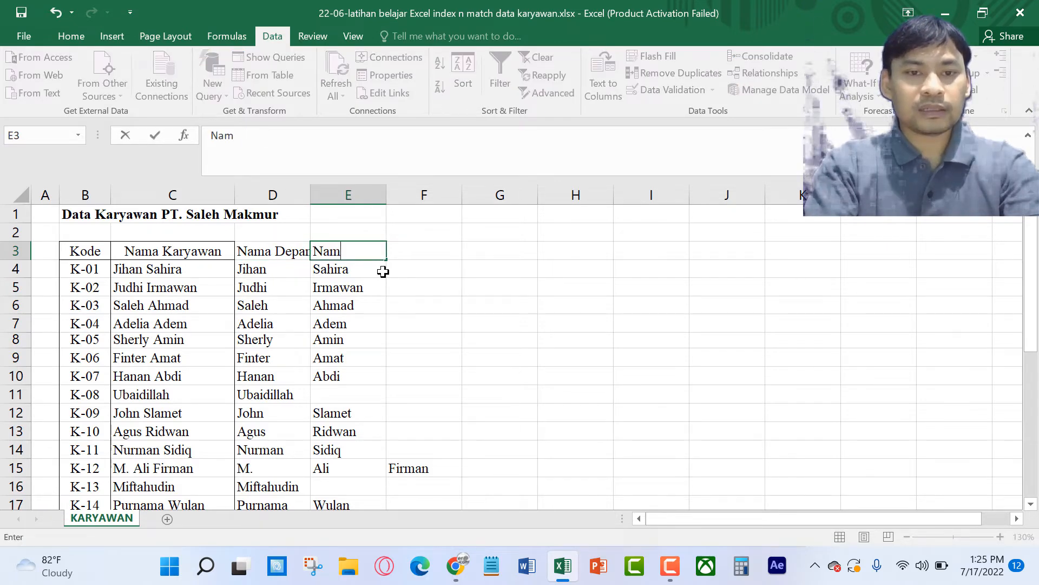
{"action": "type", "text": "a Tengah"}
{"action": "key", "text": "Tab"}
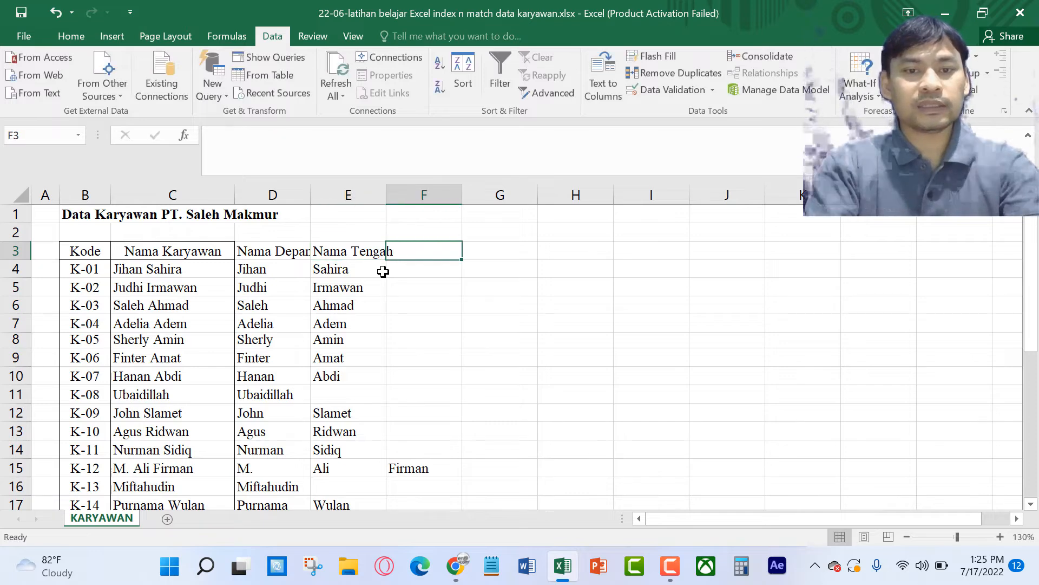
{"action": "type", "text": "Nama Belakang"}
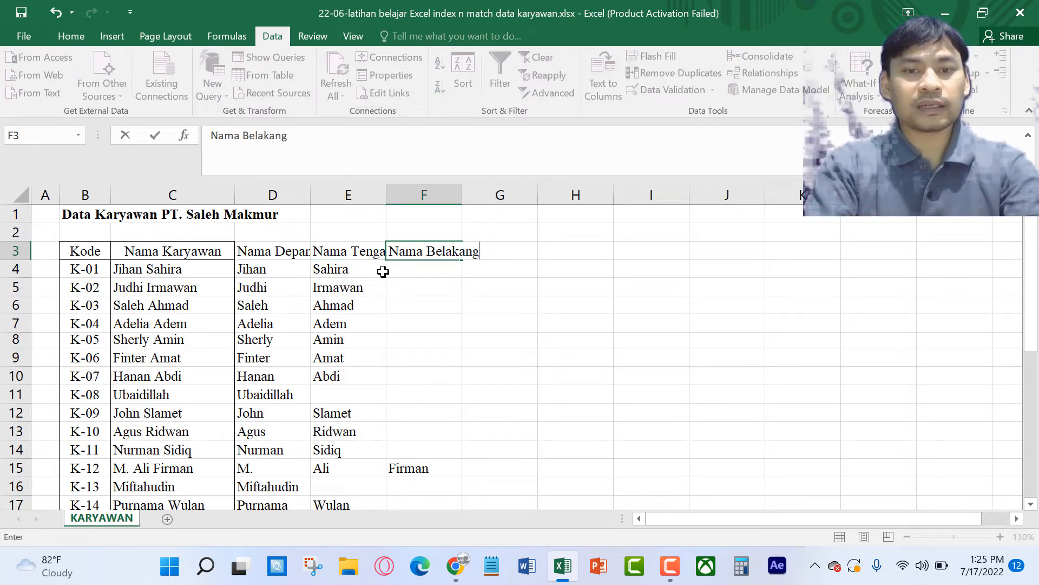
{"action": "key", "text": "Return"}
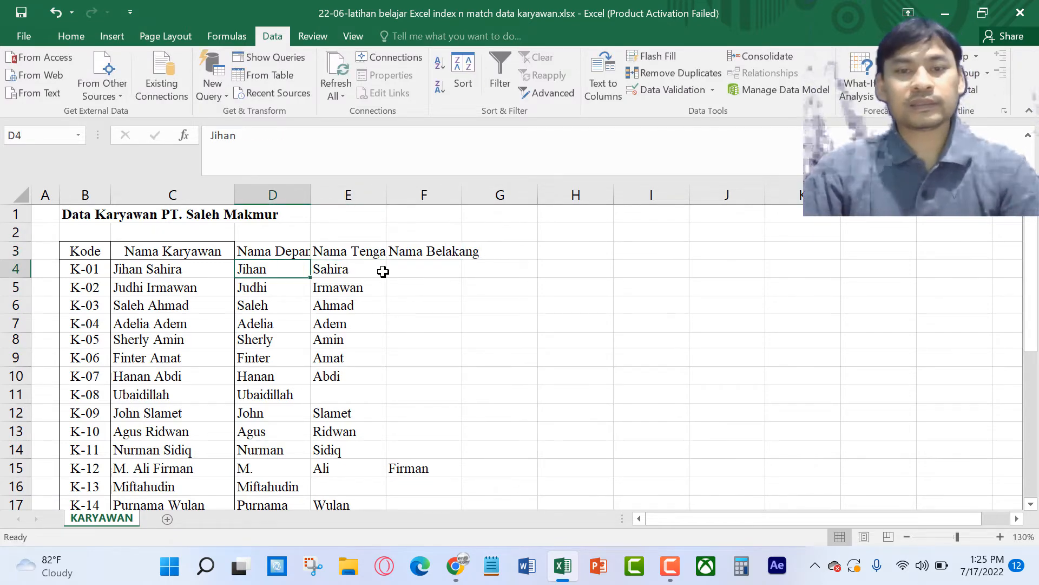
- Auto-fit the widths of columns D, E and F to their contents
{"action": "double_click", "coordinate": [386, 195]}
{"action": "double_click", "coordinate": [311, 192]}
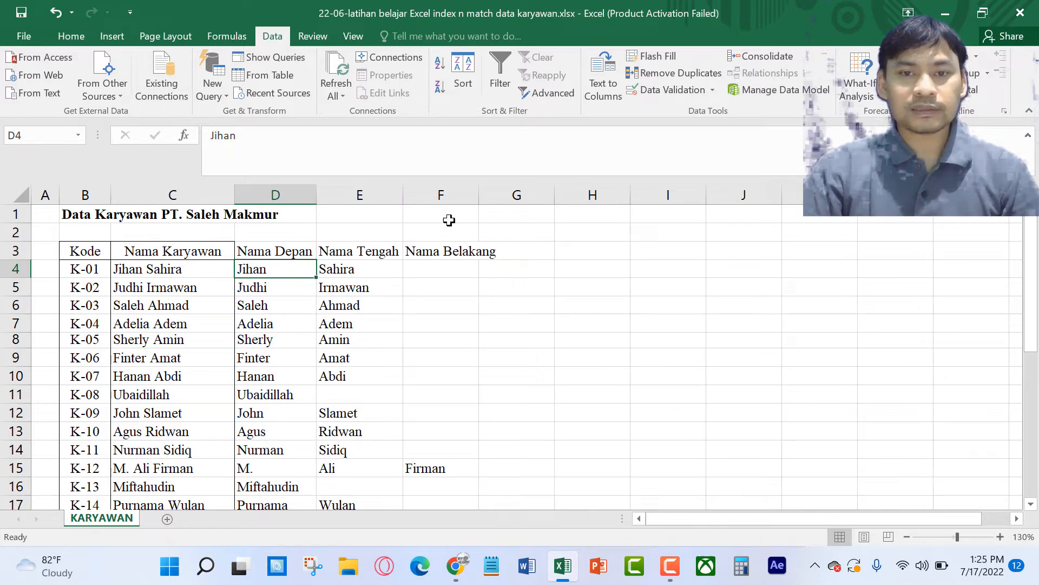
{"action": "double_click", "coordinate": [478, 193]}
{"action": "left_click", "coordinate": [460, 267]}
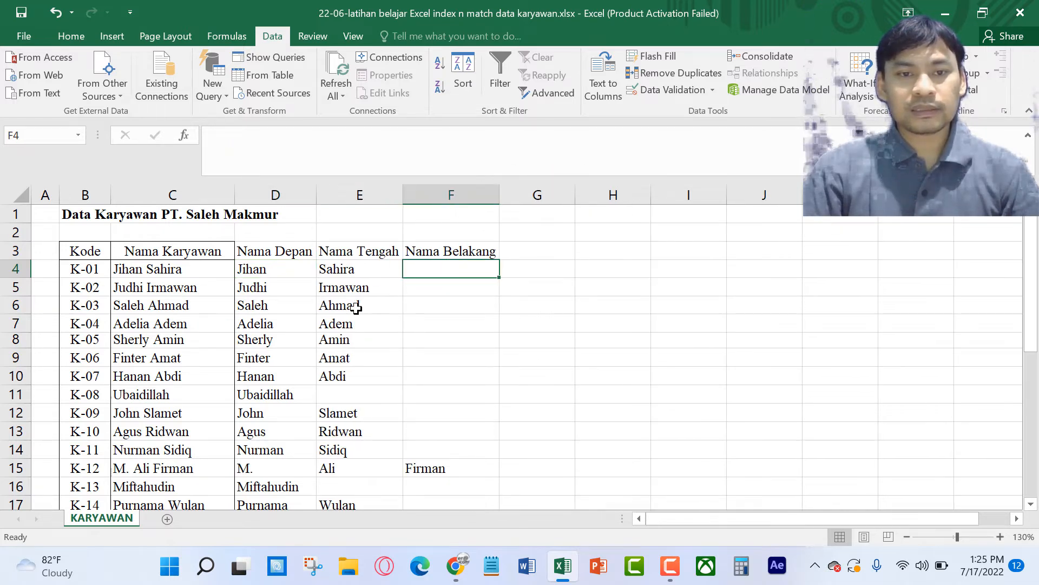
- Check the split names under the three new headers down to row 23, including the three-part name in row 15
{"action": "left_click", "coordinate": [297, 268]}
{"action": "key", "text": "Up"}
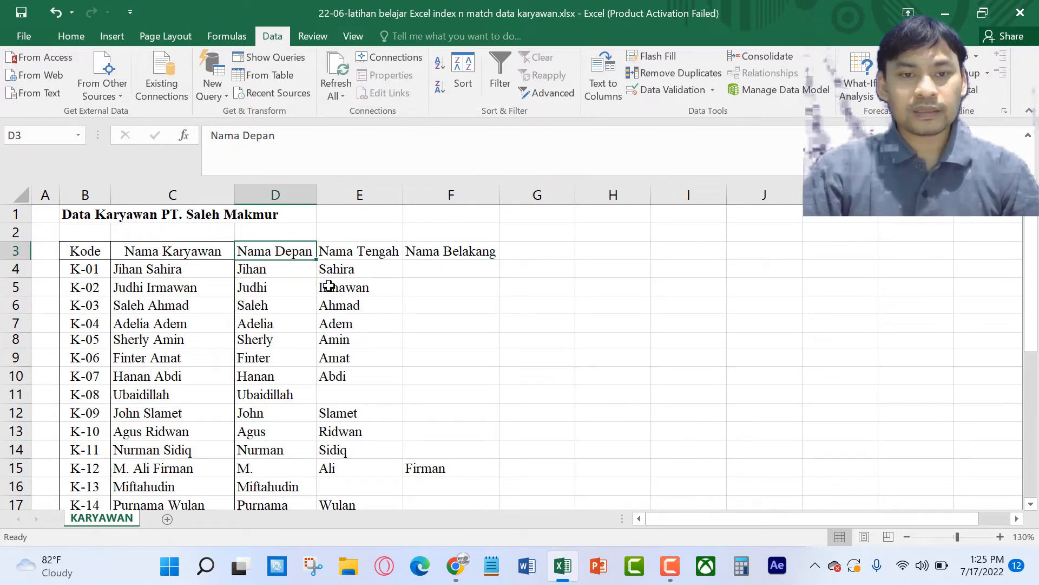
{"action": "left_click", "coordinate": [353, 253]}
{"action": "left_click", "coordinate": [432, 256]}
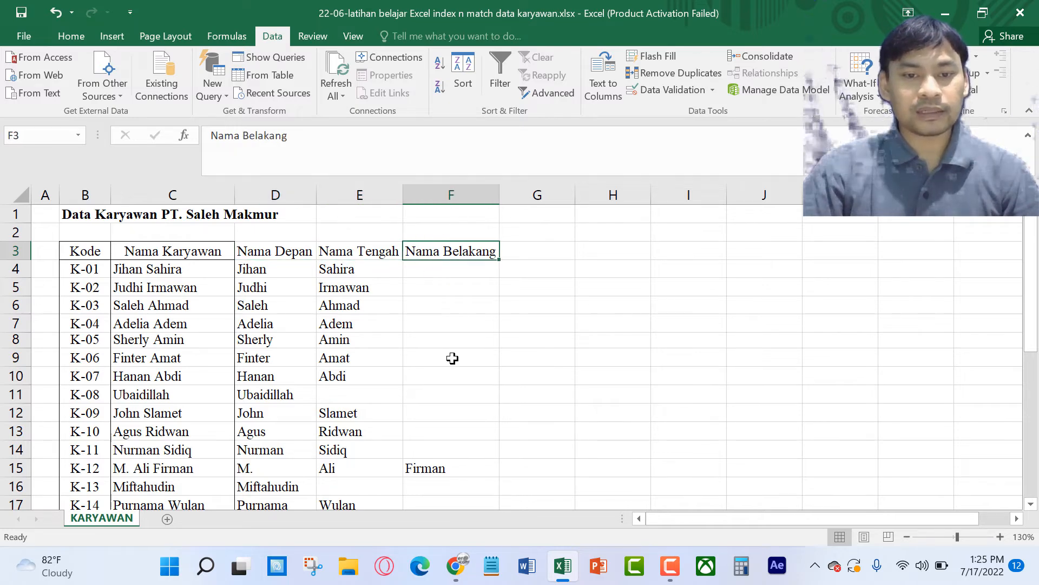
{"action": "scroll", "coordinate": [449, 357], "scroll_direction": "down", "scroll_amount": 2}
{"action": "left_click", "coordinate": [259, 362]}
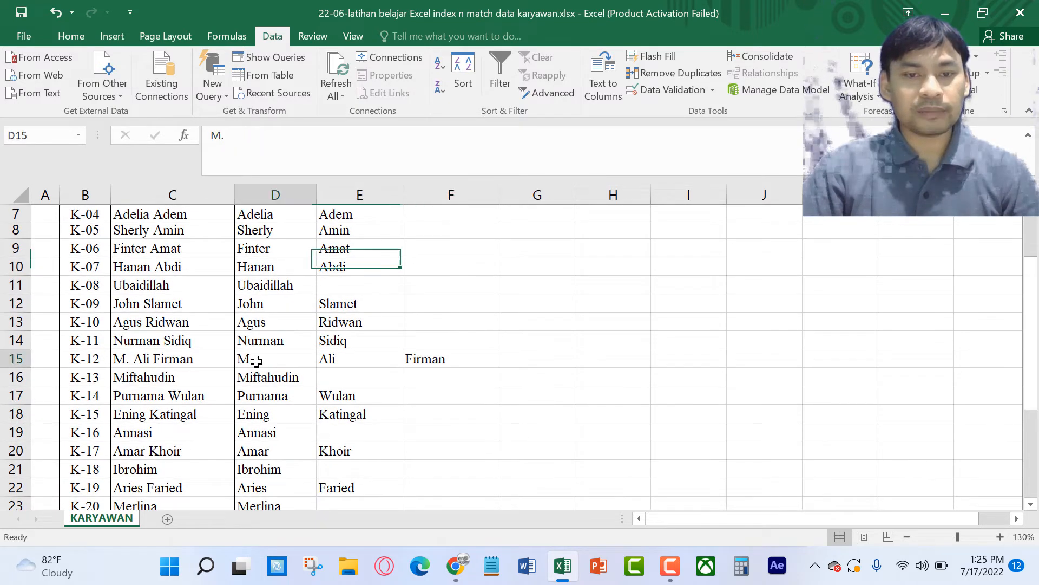
{"action": "left_click", "coordinate": [351, 357]}
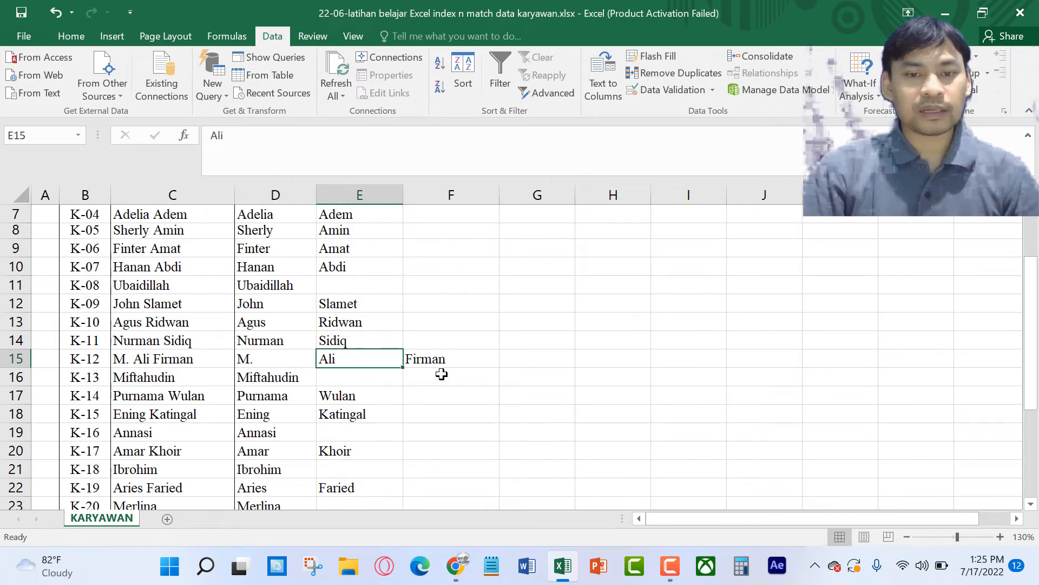
{"action": "scroll", "coordinate": [368, 396], "scroll_direction": "down", "scroll_amount": 3}
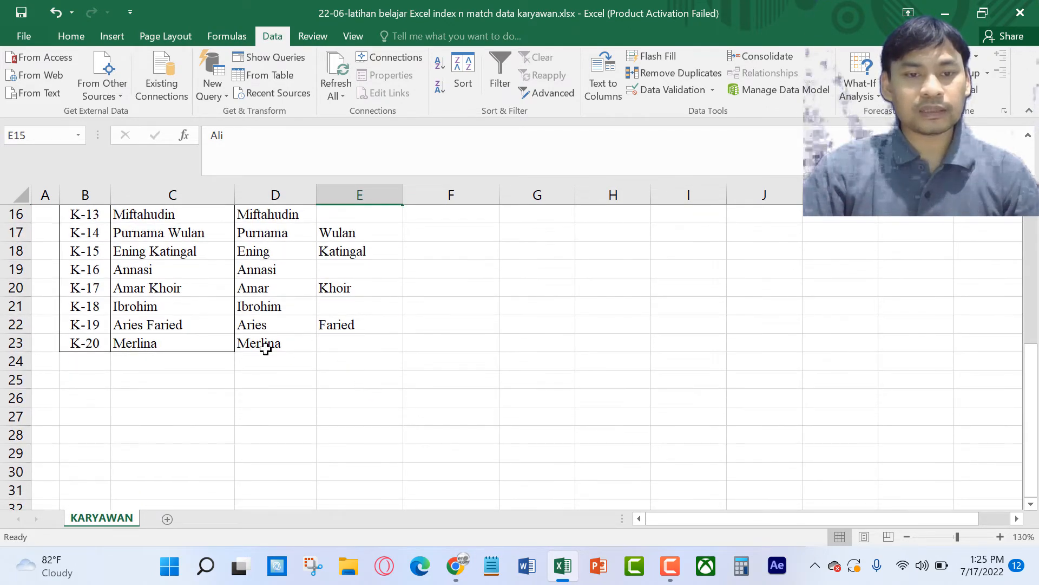
{"action": "left_click", "coordinate": [268, 344]}
{"action": "left_click", "coordinate": [368, 350]}
{"action": "left_click", "coordinate": [416, 351]}
{"action": "left_click", "coordinate": [339, 349]}
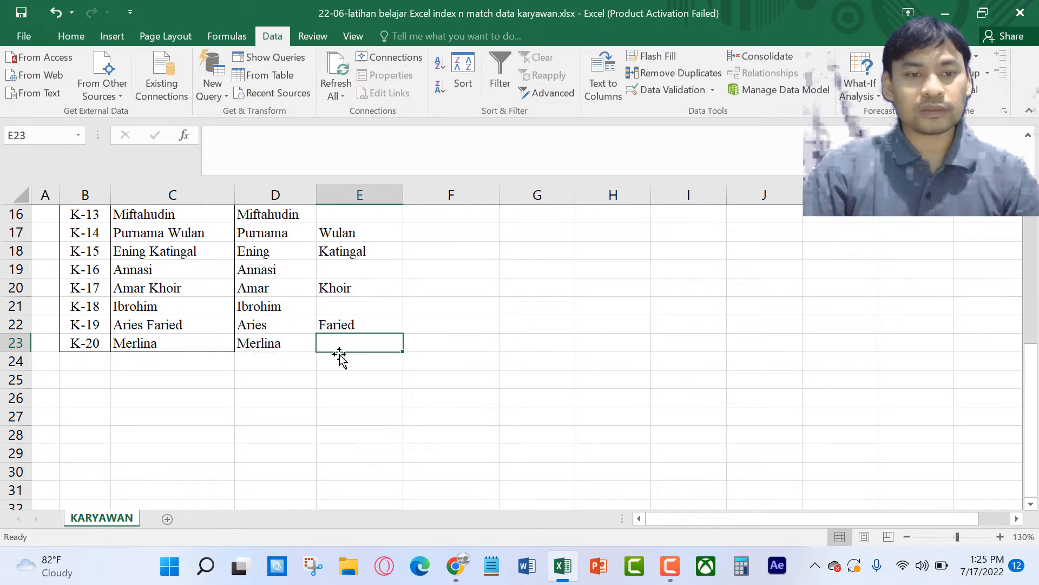
{"action": "scroll", "coordinate": [302, 343], "scroll_direction": "up", "scroll_amount": 5}
{"action": "left_click", "coordinate": [364, 319]}
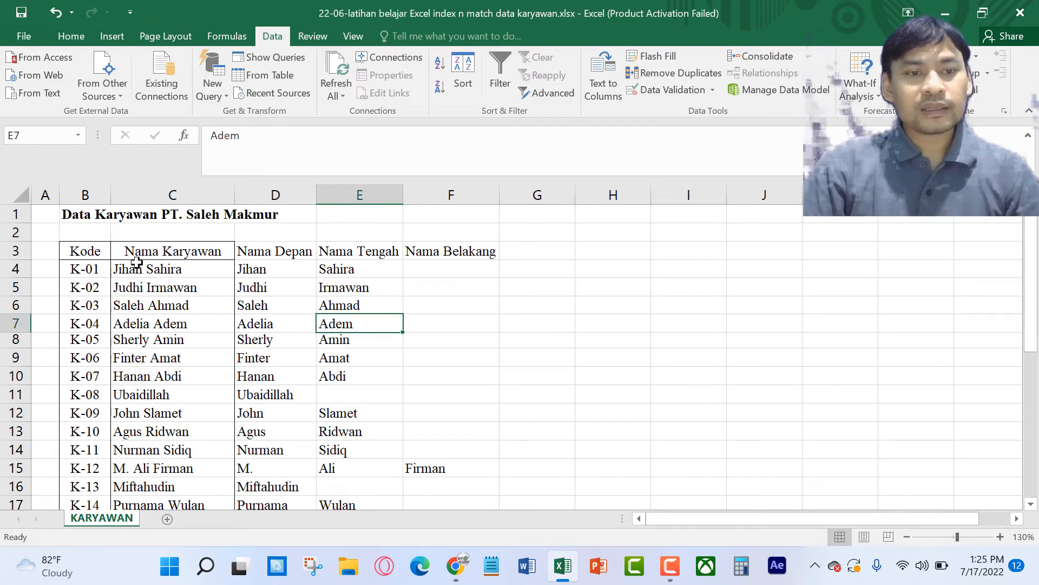
- Apply all borders to the employee table in range B3:F23, including the three new name columns
{"action": "left_click_drag", "start_coordinate": [86, 251], "coordinate": [464, 492]}
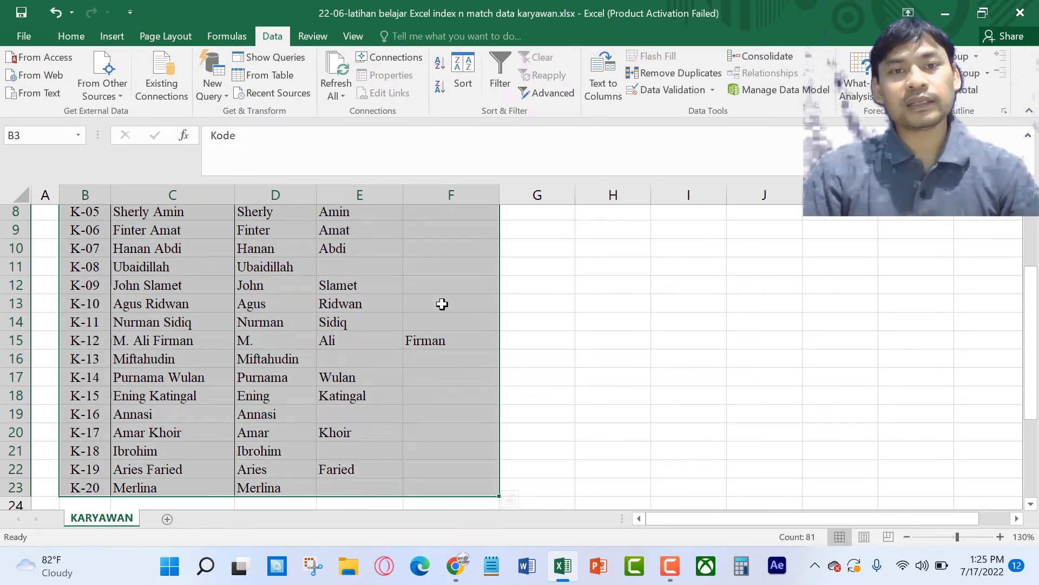
{"action": "scroll", "coordinate": [190, 278], "scroll_direction": "up", "scroll_amount": 2}
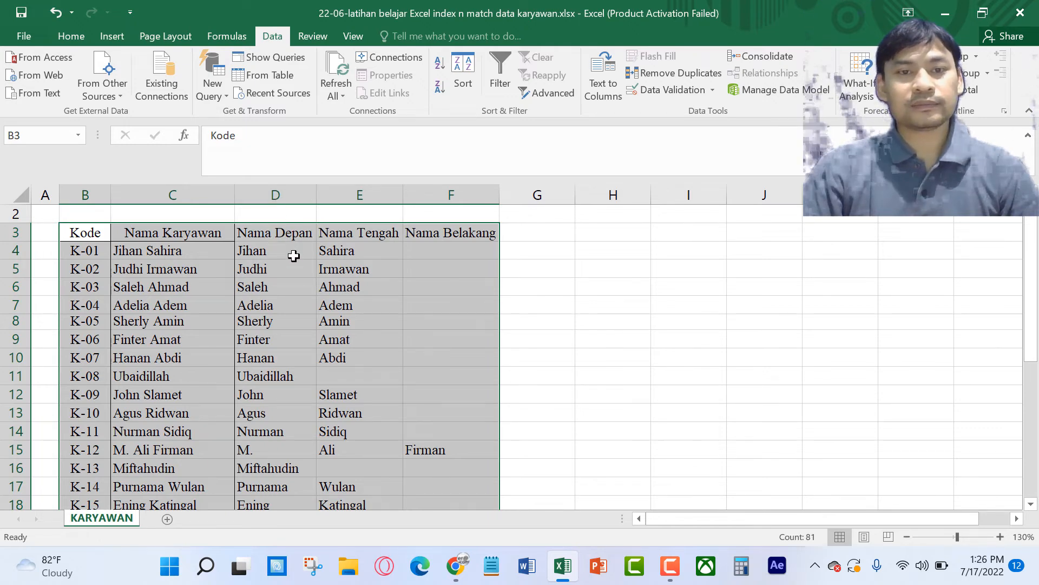
{"action": "left_click", "coordinate": [82, 34]}
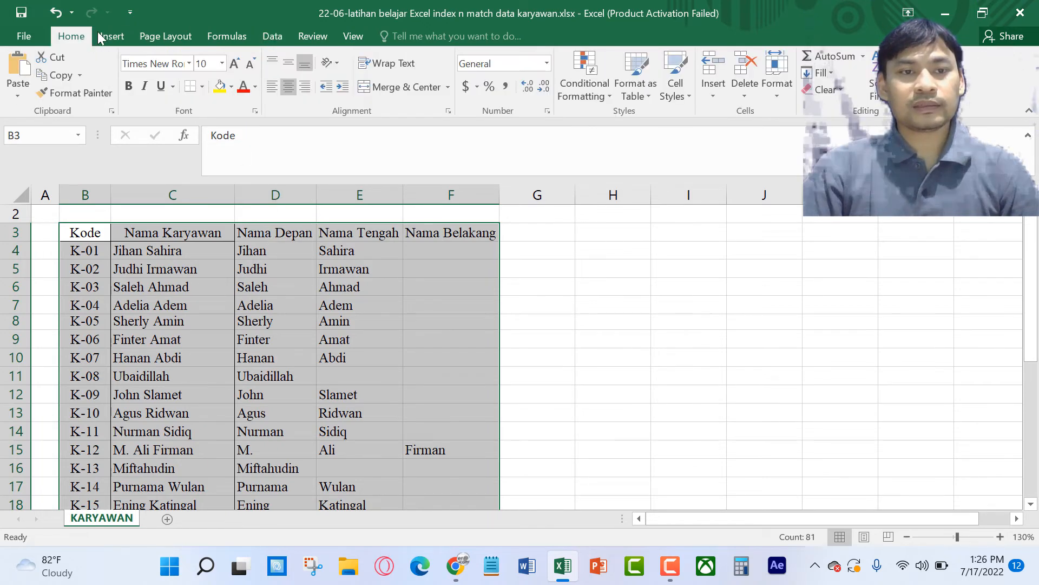
{"action": "left_click", "coordinate": [201, 87]}
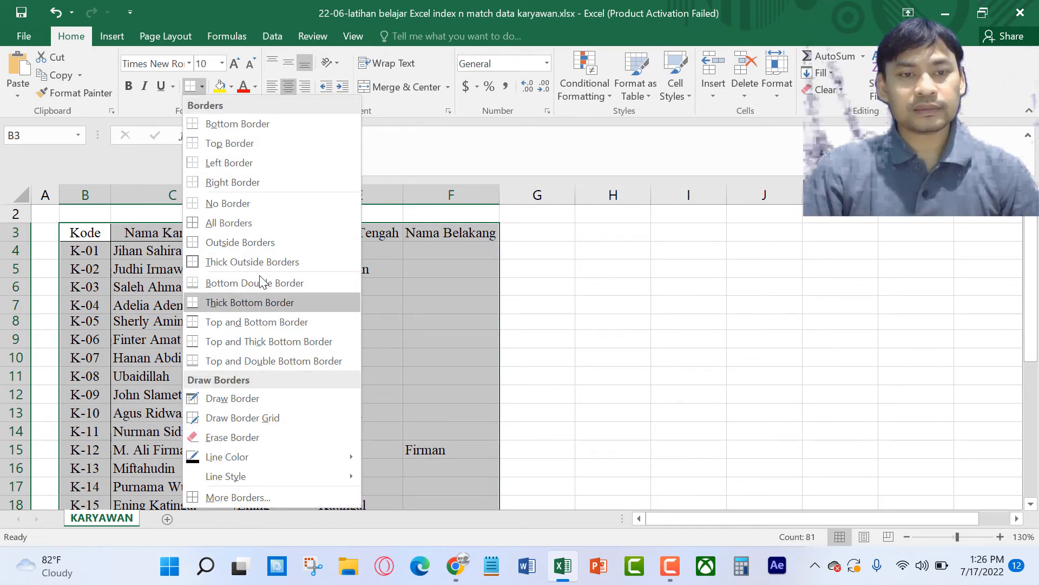
{"action": "left_click", "coordinate": [264, 222]}
{"action": "left_click", "coordinate": [539, 290]}
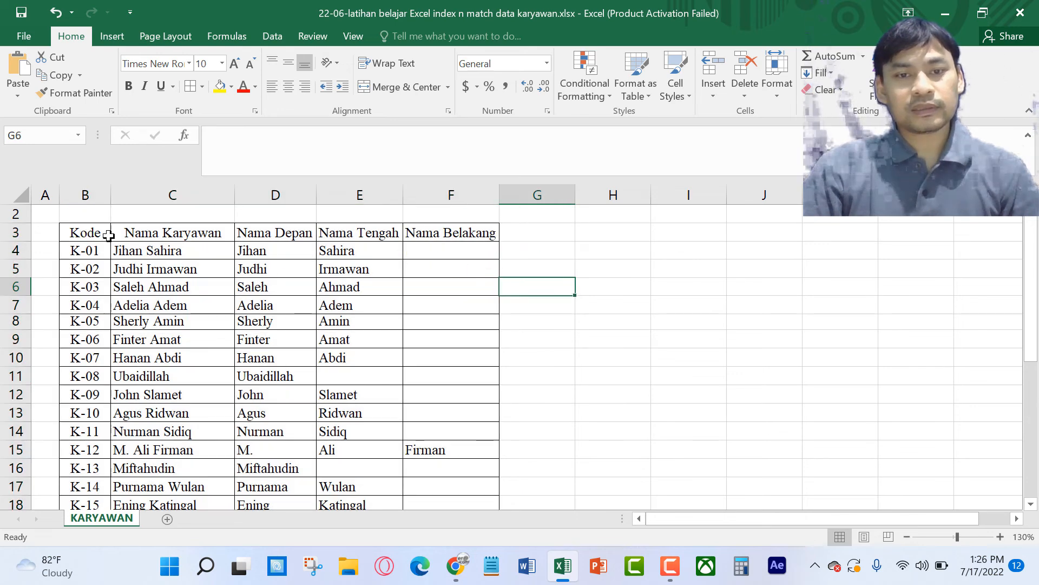
- Make the header cells B3:F3 bold and widen columns D, E and F slightly to fit the bold headers
{"action": "left_click_drag", "start_coordinate": [106, 233], "coordinate": [448, 234]}
{"action": "key", "text": "ctrl+b"}
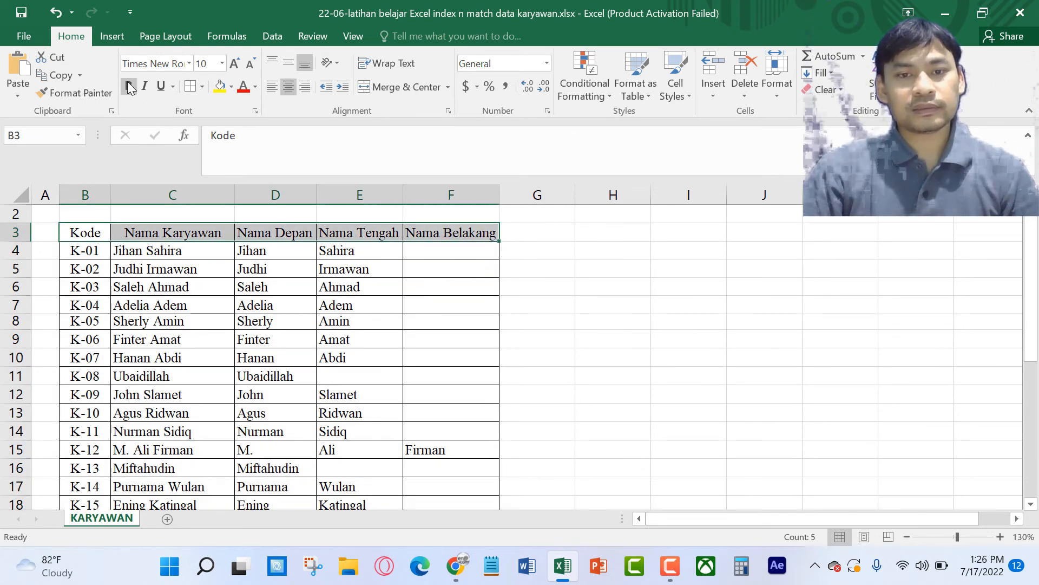
{"action": "left_click", "coordinate": [544, 271]}
{"action": "left_click_drag", "start_coordinate": [499, 195], "coordinate": [508, 195]}
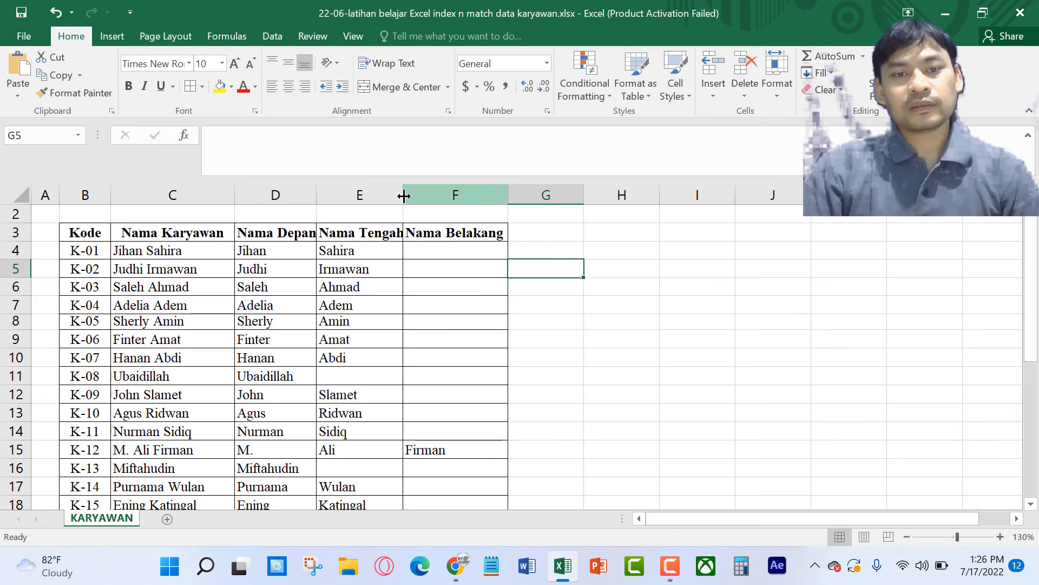
{"action": "left_click_drag", "start_coordinate": [404, 195], "coordinate": [408, 195]}
{"action": "left_click_drag", "start_coordinate": [313, 193], "coordinate": [318, 193]}
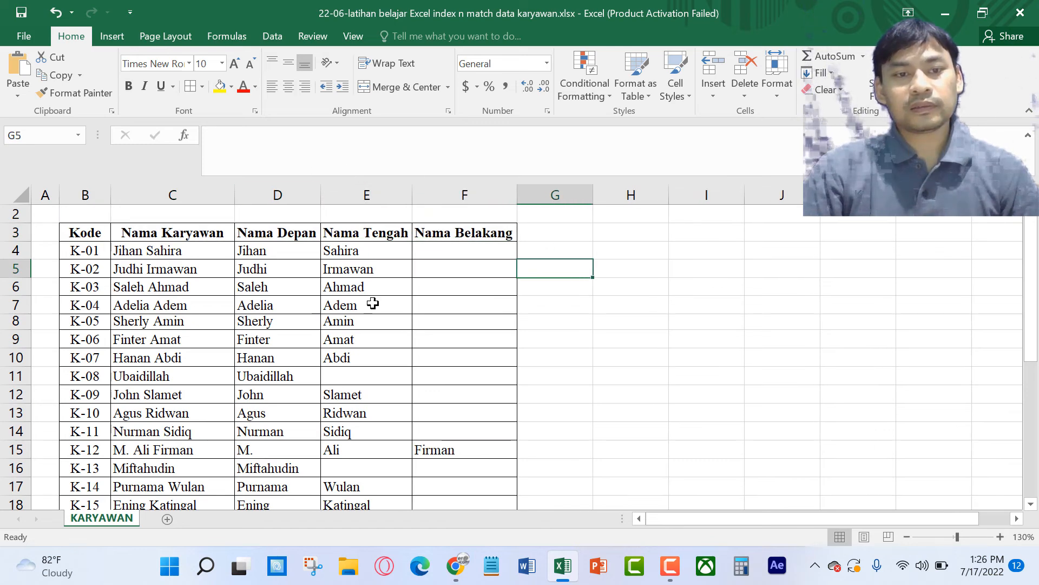
{"action": "left_click", "coordinate": [371, 303]}
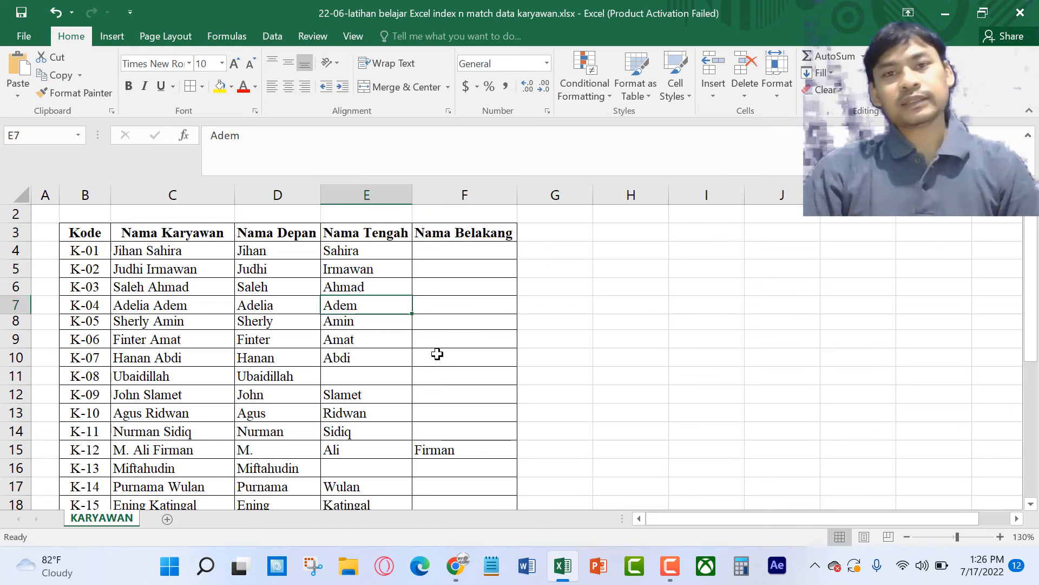